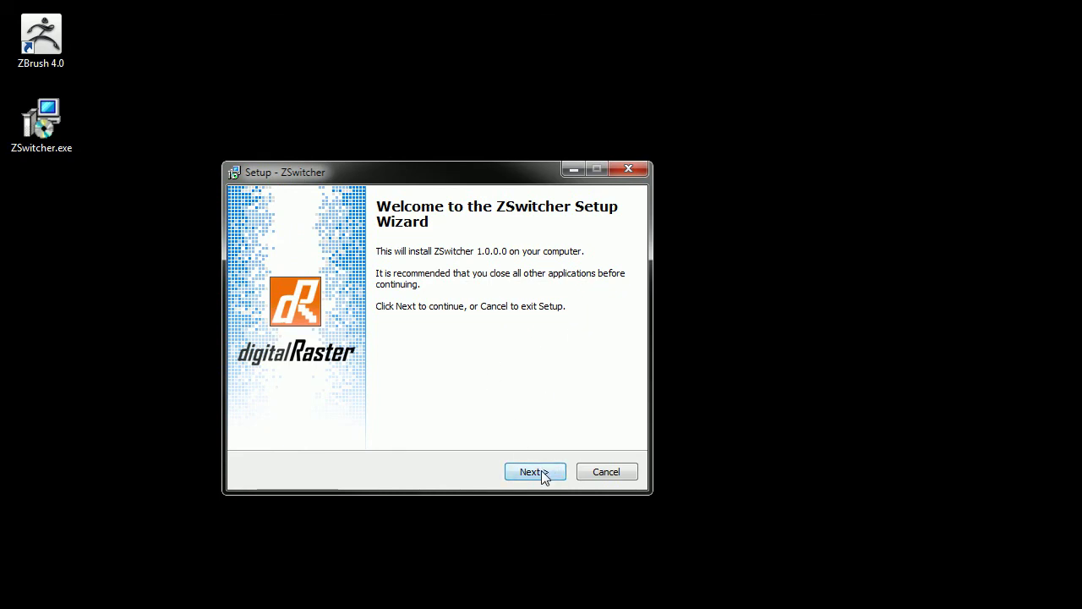
- Start the ZSwitcher setup, accept the license agreement, and continue past the software piracy information page
{"action": "left_click", "coordinate": [541, 470]}
{"action": "left_click_drag", "start_coordinate": [606, 297], "coordinate": [605, 388]}
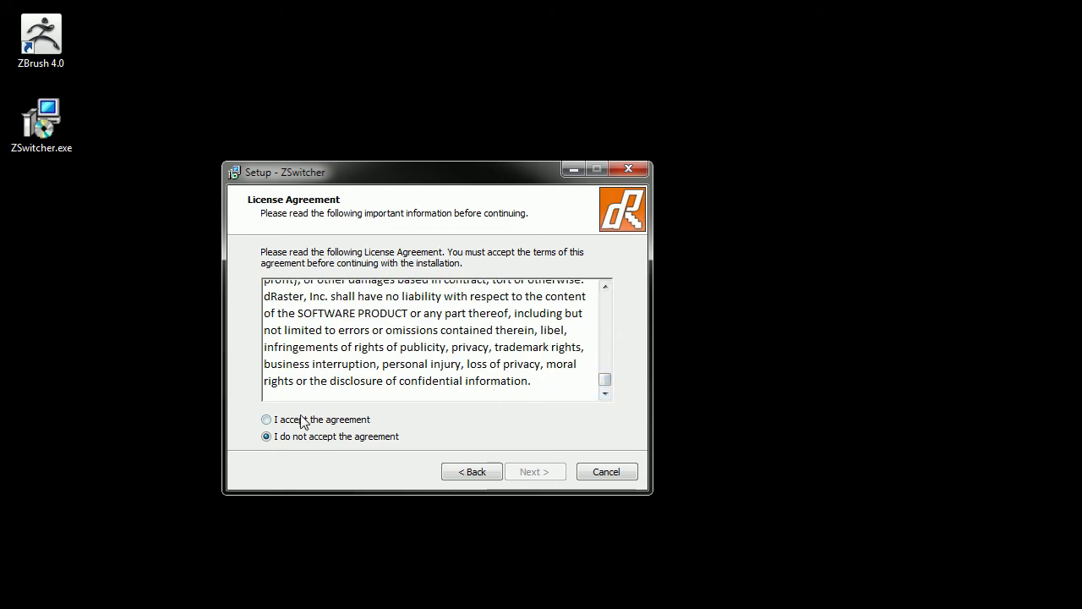
{"action": "left_click", "coordinate": [267, 419]}
{"action": "left_click", "coordinate": [540, 474]}
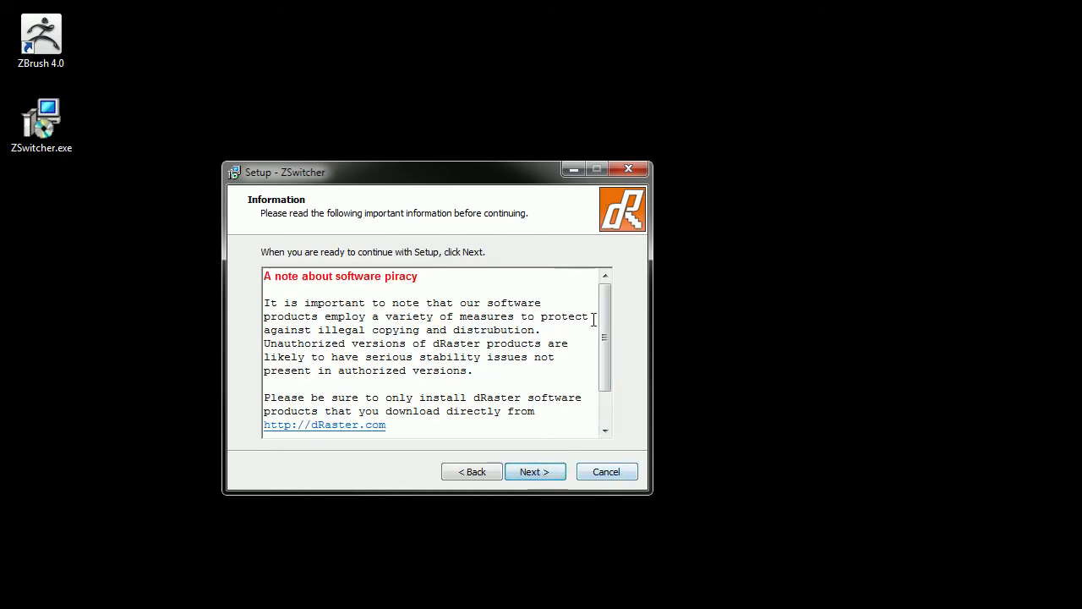
{"action": "left_click_drag", "start_coordinate": [610, 313], "coordinate": [604, 355]}
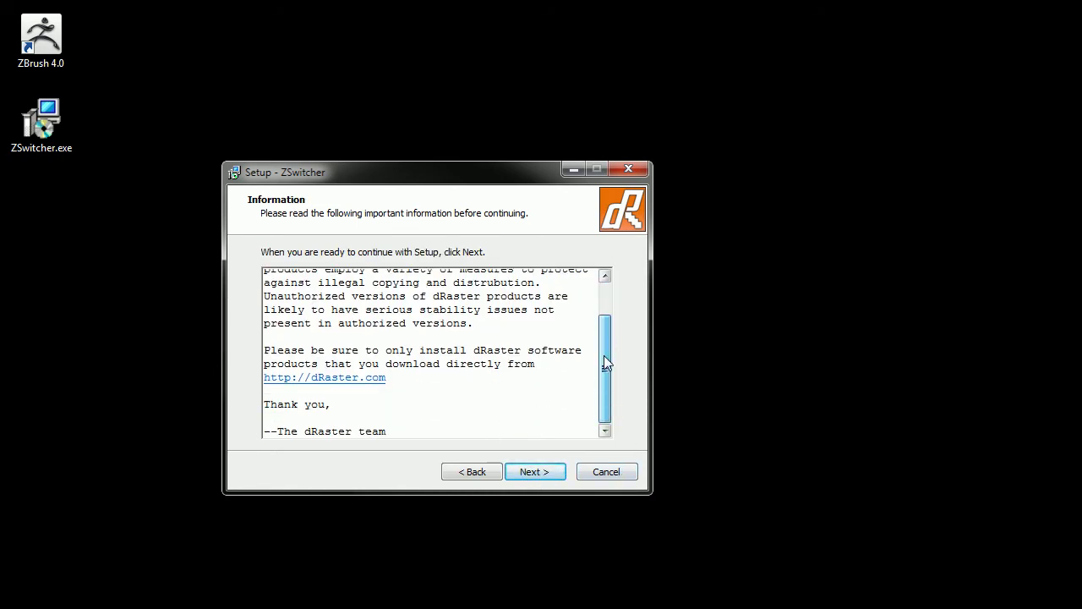
{"action": "left_click", "coordinate": [548, 472]}
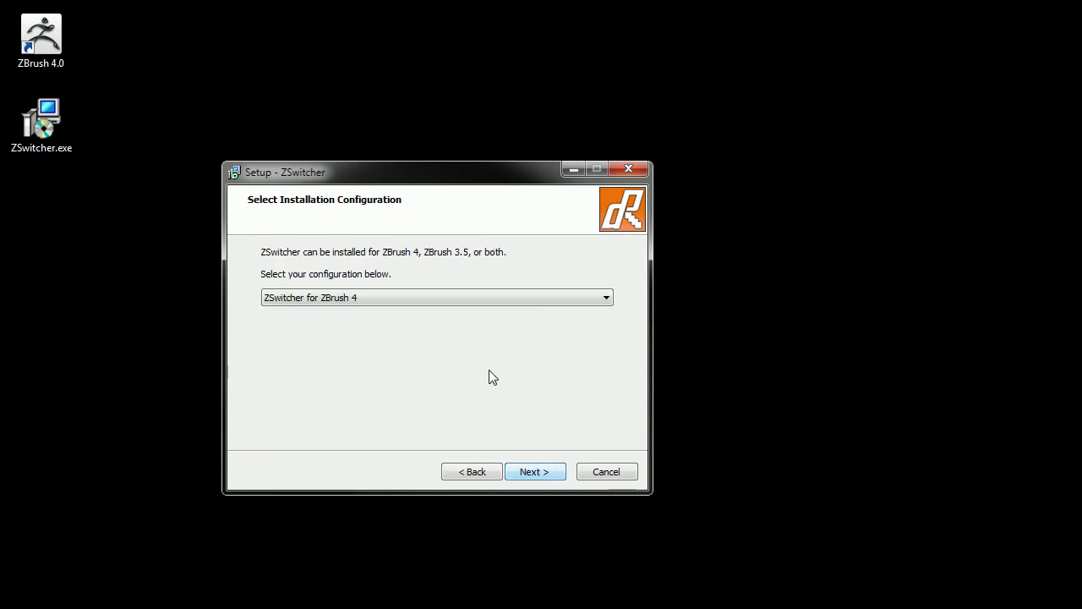
- Choose the installation configuration "ZSwitcher for ZBrush 3.5 and ZBrush 4" and continue
{"action": "left_click_drag", "start_coordinate": [446, 174], "coordinate": [464, 147]}
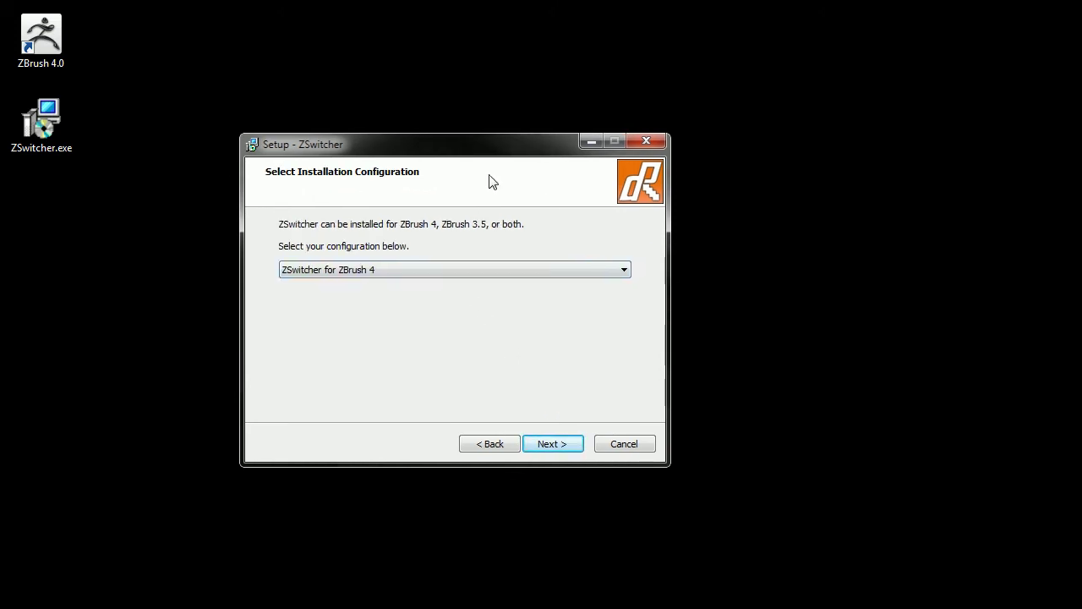
{"action": "left_click", "coordinate": [384, 270]}
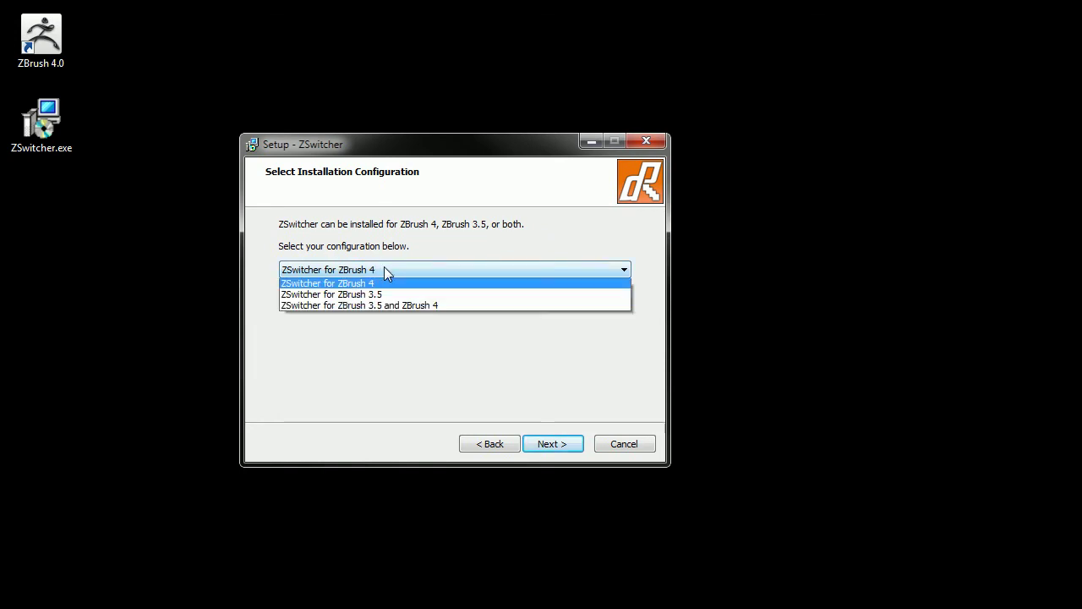
{"action": "left_click", "coordinate": [415, 307]}
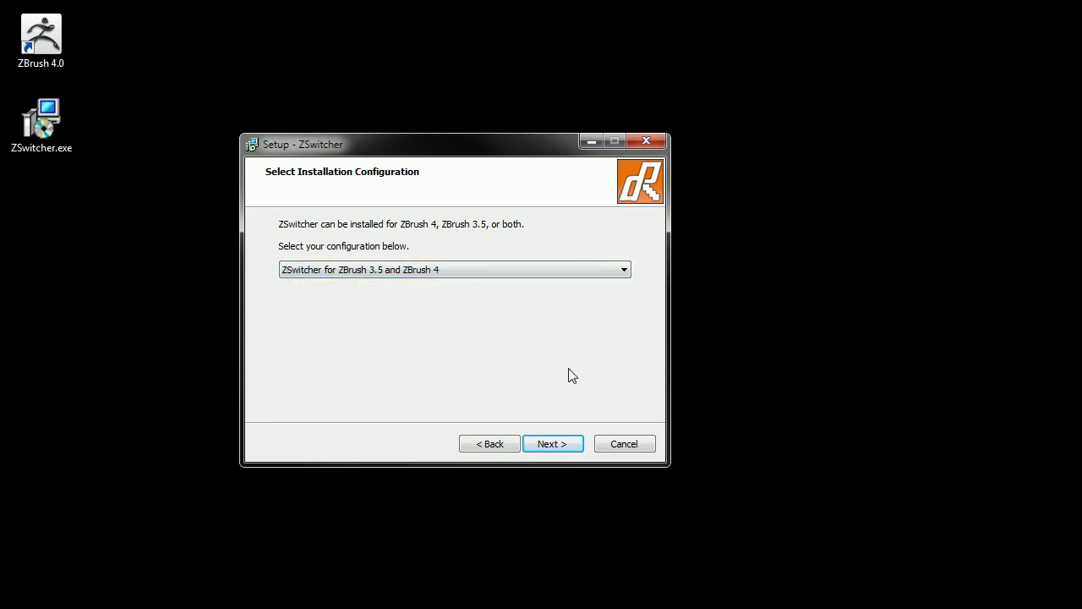
{"action": "left_click", "coordinate": [550, 446]}
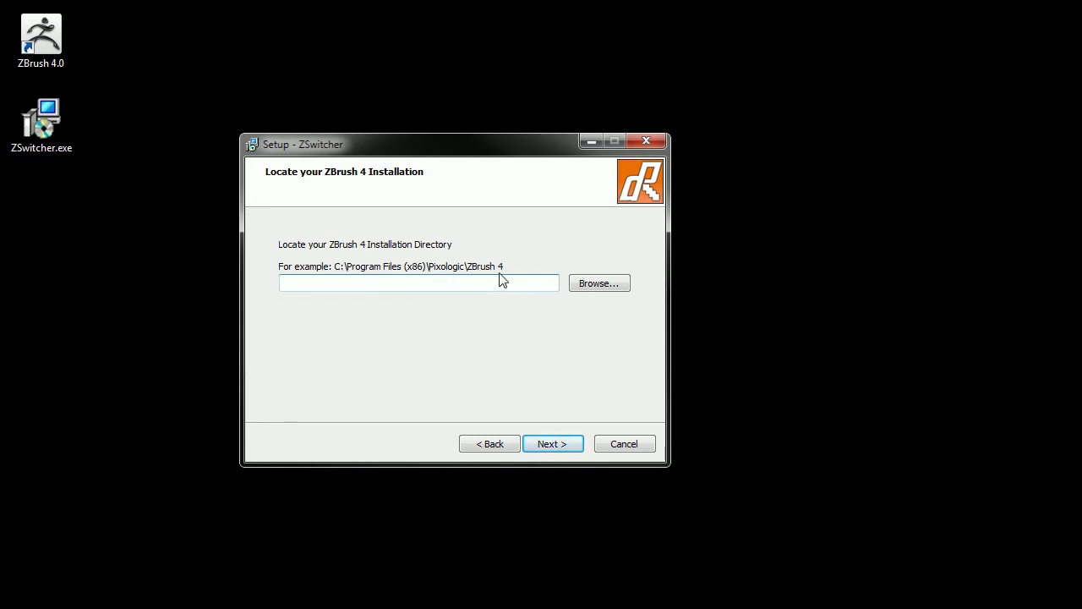
- Copy the ZBrush 4.0 folder path from Windows Explorer, enter G:\Program Files (x86)\Pixologic\ZBrush 4.0 as the ZBrush 4 installation directory, and continue
{"action": "key", "text": "alt+Tab"}
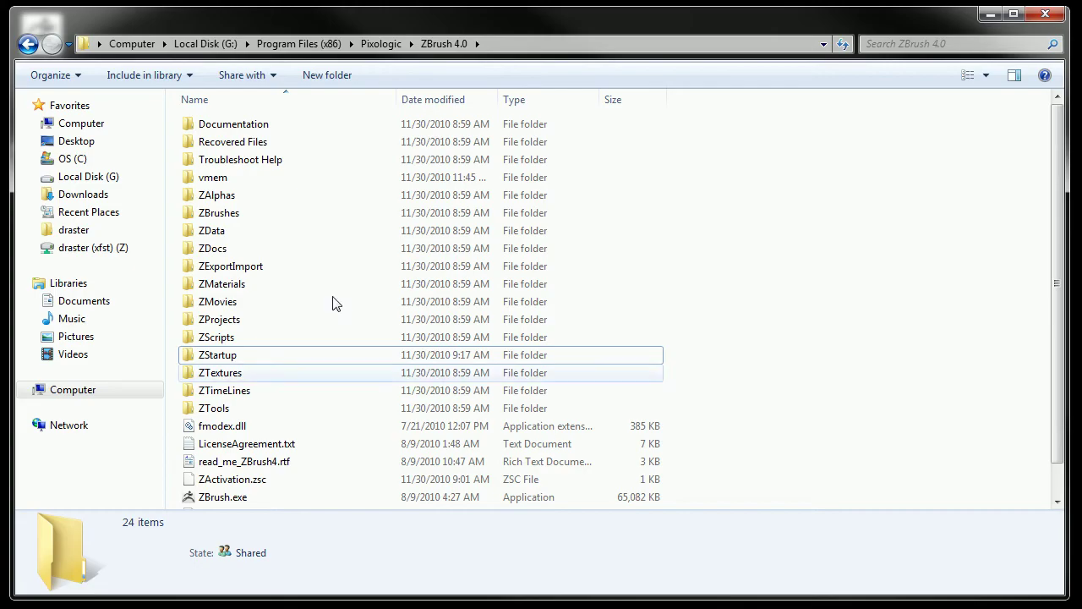
{"action": "left_click", "coordinate": [539, 48]}
{"action": "key", "text": "ctrl+c"}
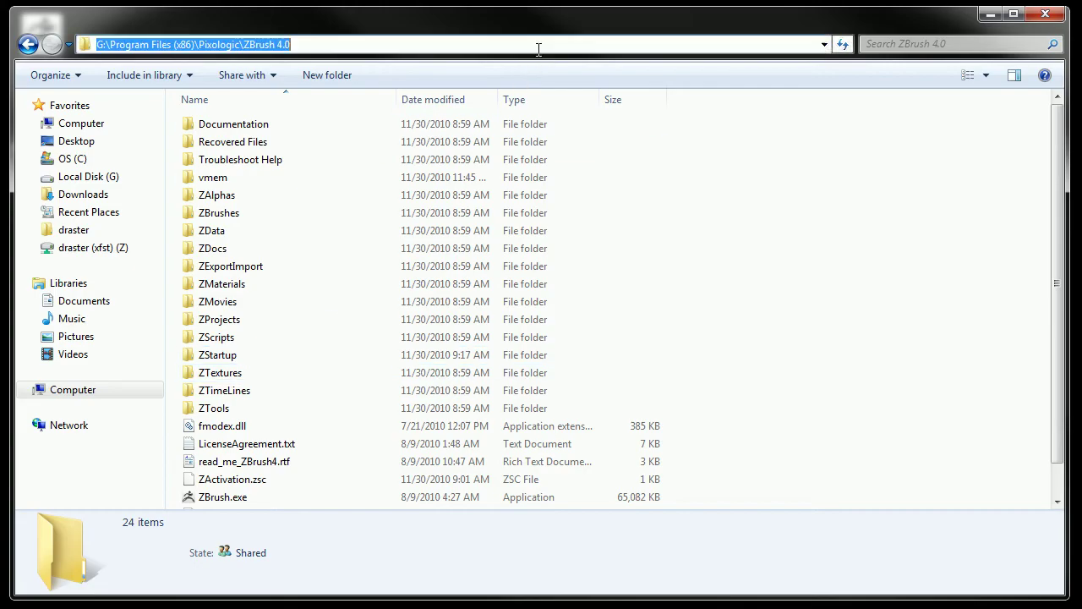
{"action": "right_click", "coordinate": [234, 44]}
{"action": "left_click", "coordinate": [332, 100]}
{"action": "left_click", "coordinate": [991, 14]}
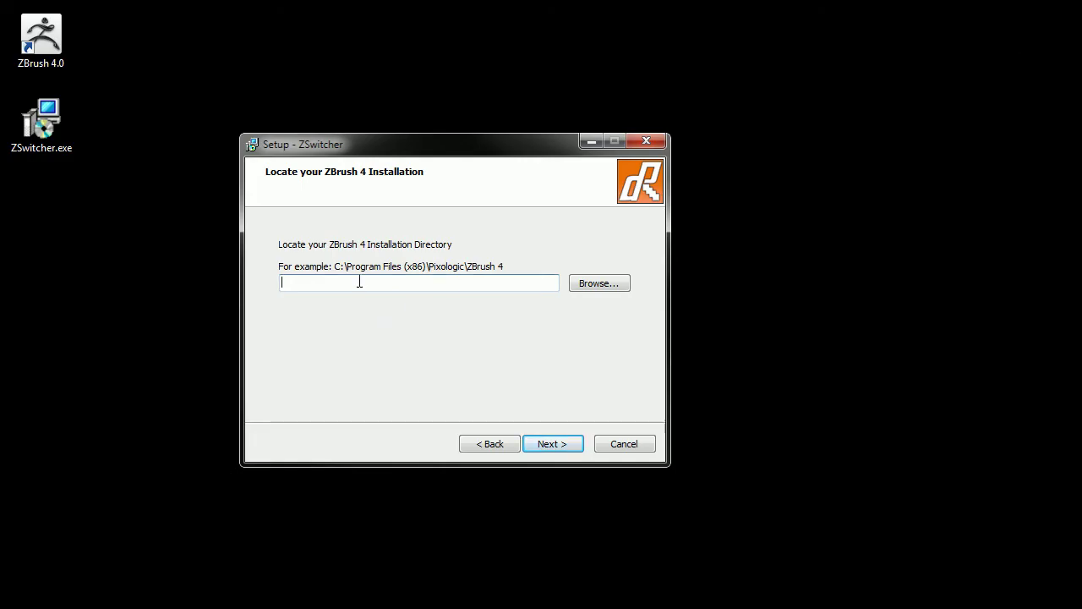
{"action": "key", "text": "ctrl+v"}
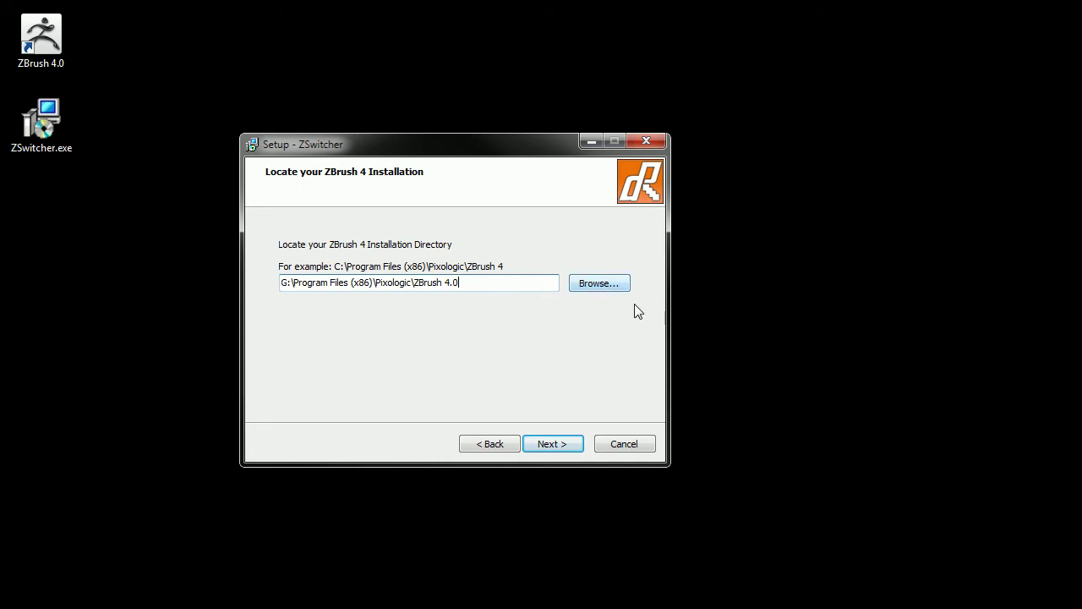
{"action": "left_click", "coordinate": [556, 447]}
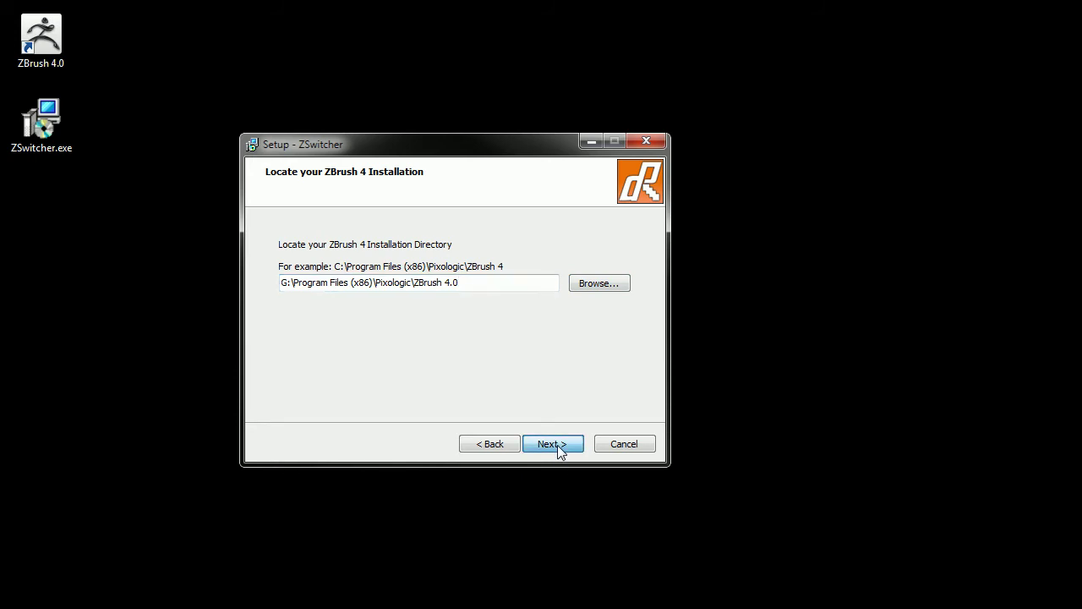
- Try to continue with C:\Program Files (x86)\Pixologic\ZBrush 3.512 as the ZBrush 3.5 installation directory
{"action": "left_click", "coordinate": [511, 286]}
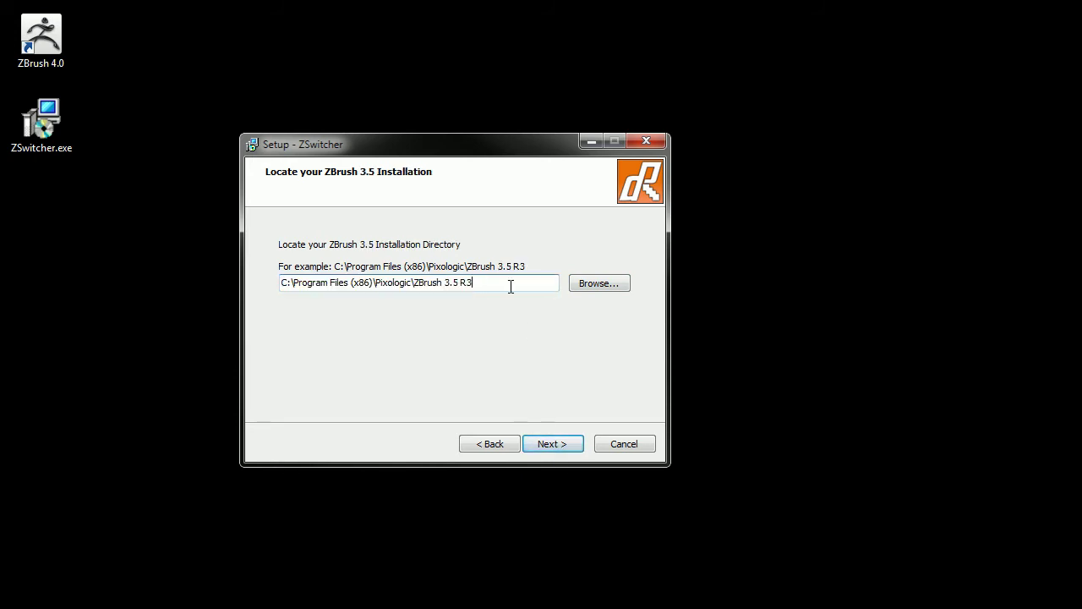
{"action": "left_click_drag", "start_coordinate": [525, 285], "coordinate": [241, 286]}
{"action": "left_click", "coordinate": [502, 281]}
{"action": "type", "text": "12"}
{"action": "left_click", "coordinate": [550, 444]}
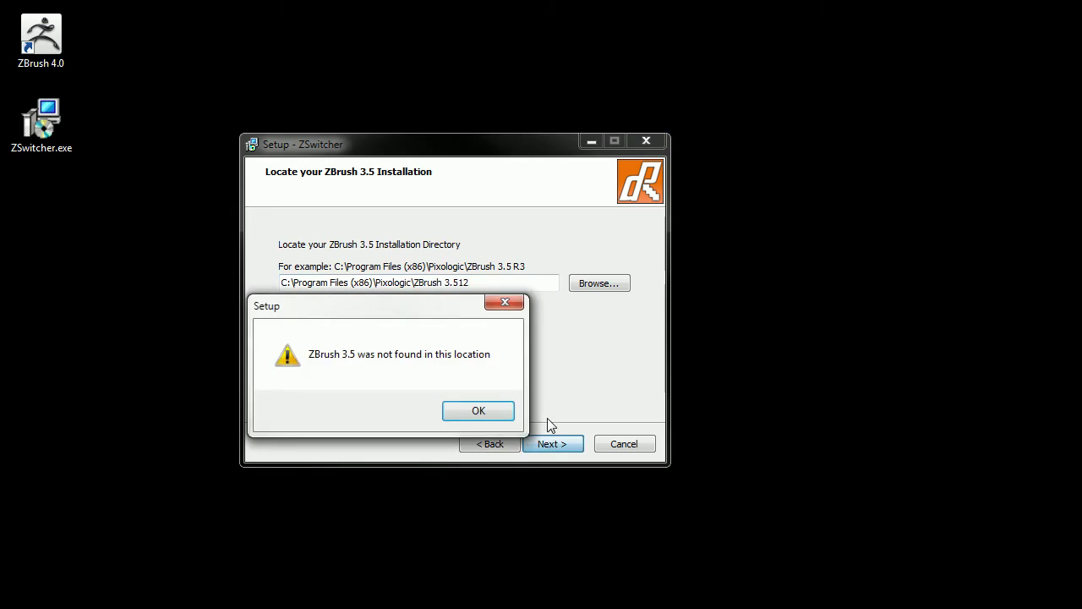
{"action": "left_click", "coordinate": [482, 410]}
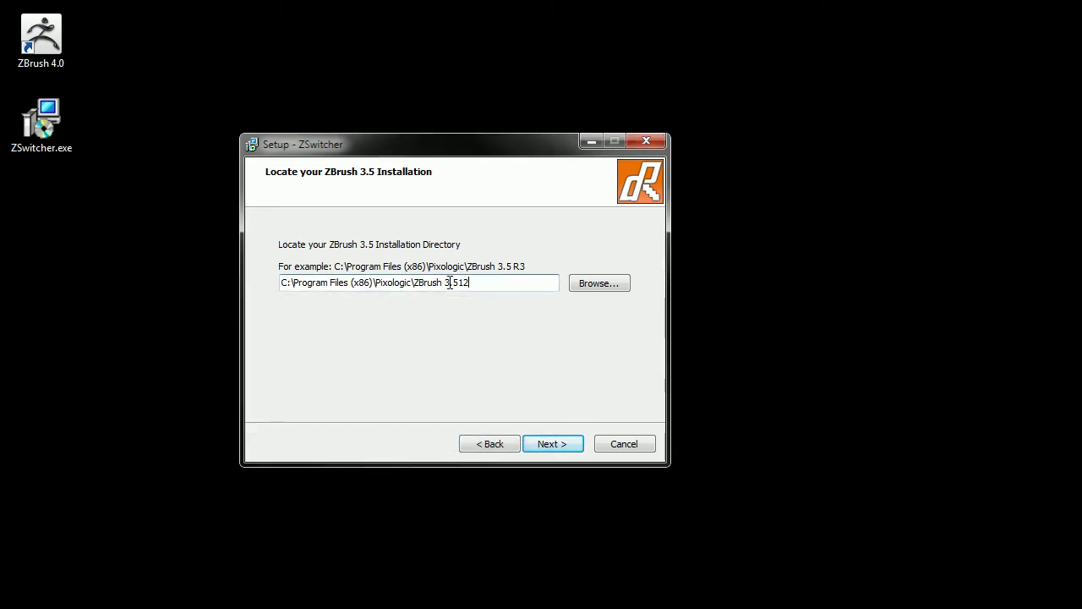
{"action": "left_click", "coordinate": [534, 439]}
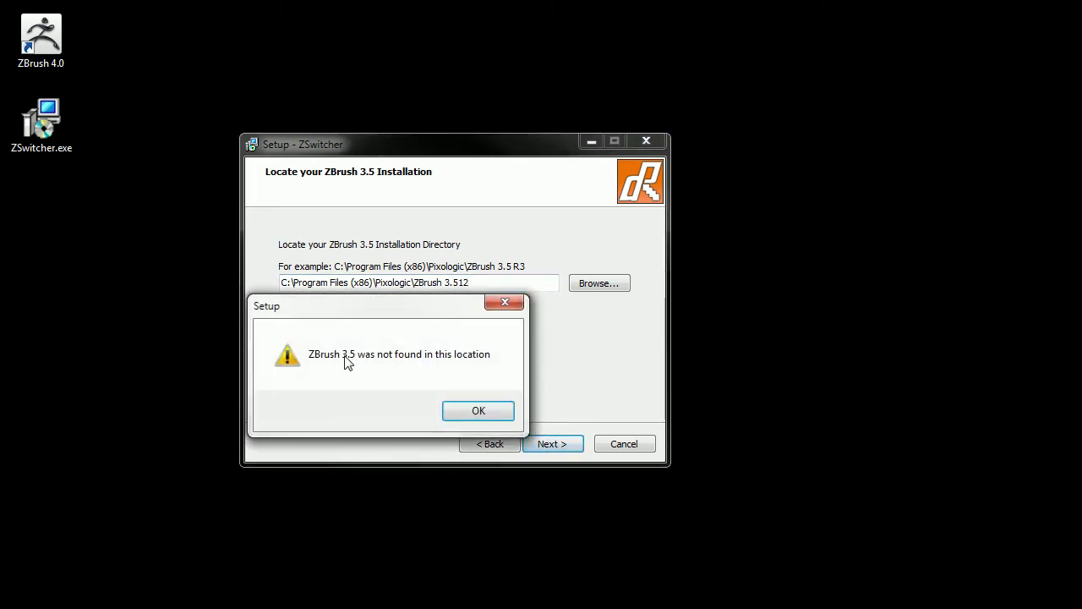
{"action": "left_click", "coordinate": [484, 411]}
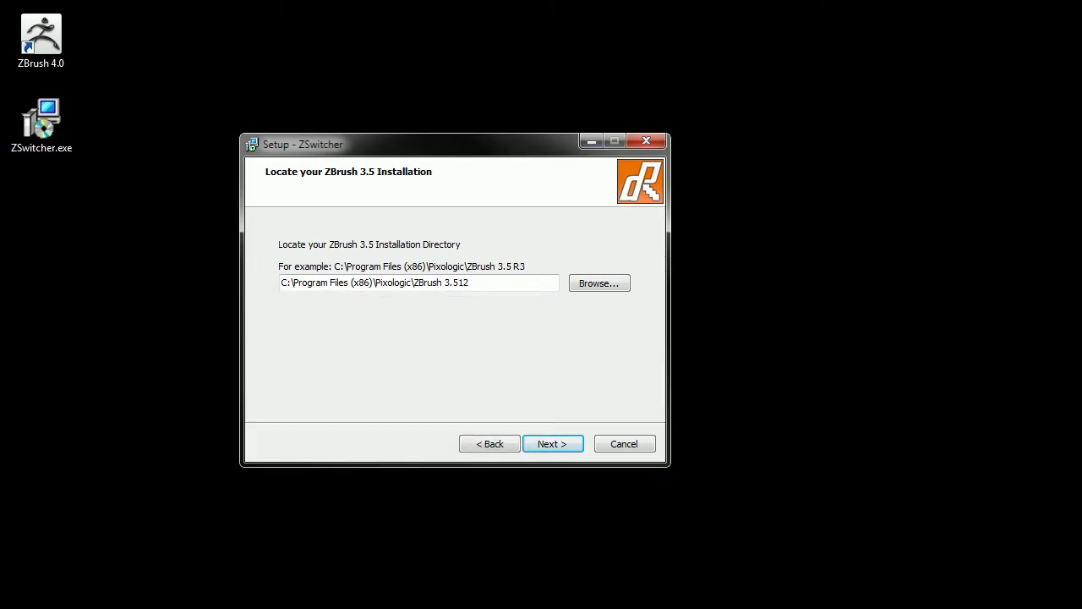
- Copy the ZBrush 4.0 folder path from Windows Explorer and try to use it as the ZBrush 3.5 installation directory
{"action": "key", "text": "alt+Tab"}
{"action": "left_click", "coordinate": [511, 47]}
{"action": "key", "text": "ctrl+c"}
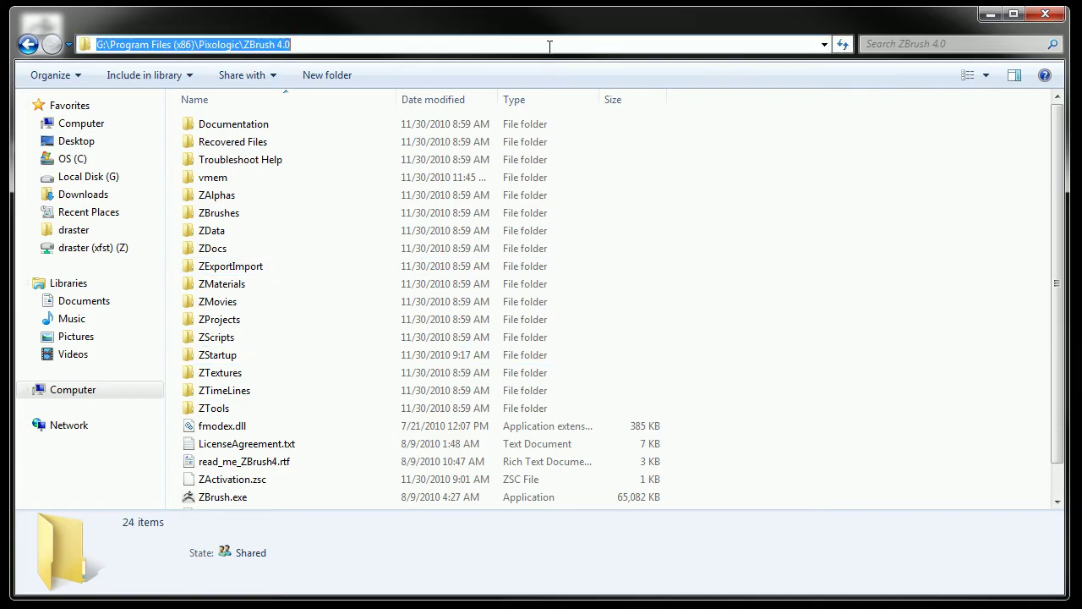
{"action": "left_click", "coordinate": [990, 13]}
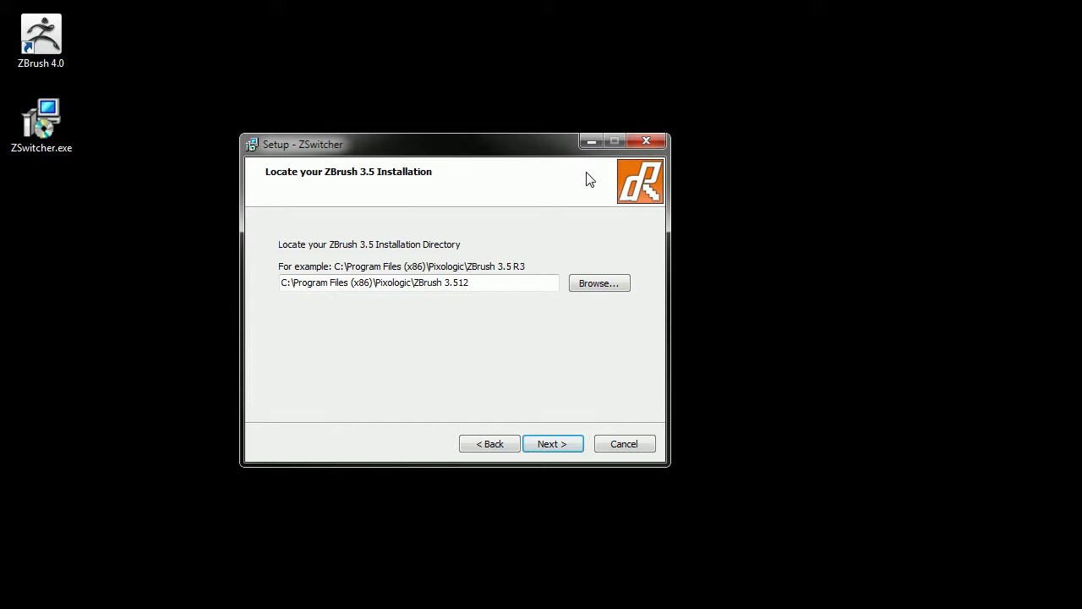
{"action": "left_click", "coordinate": [499, 285]}
{"action": "key", "text": "ctrl+a"}
{"action": "key", "text": "ctrl+v"}
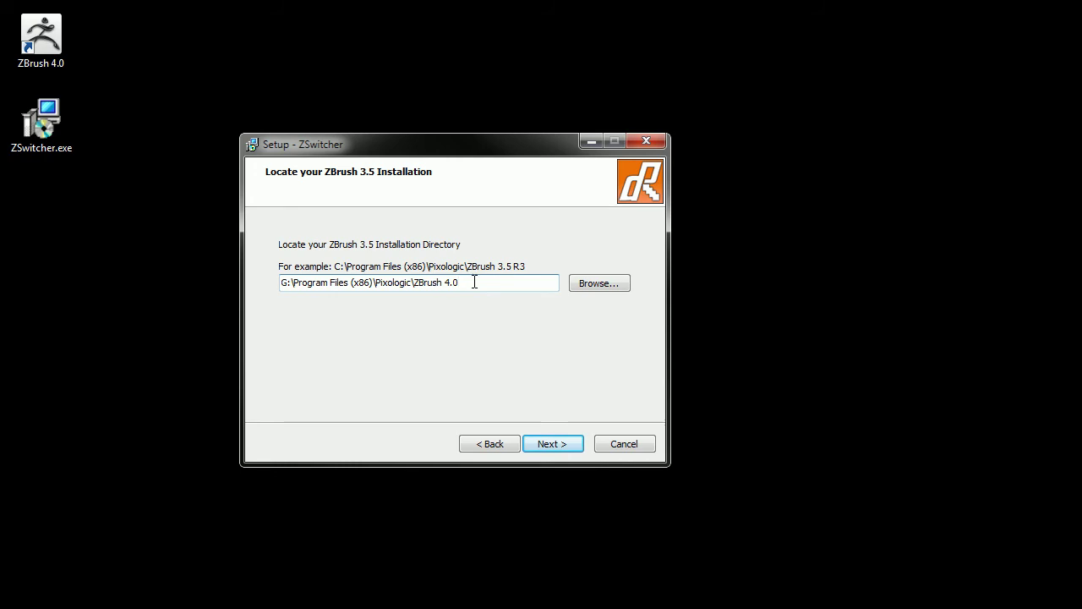
{"action": "left_click", "coordinate": [548, 441]}
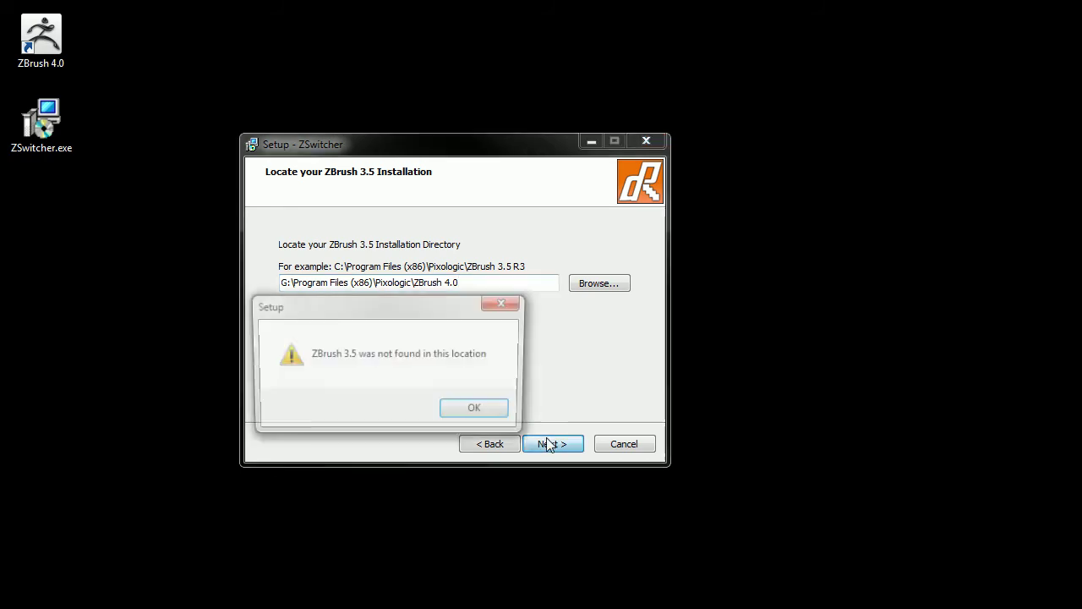
{"action": "left_click_drag", "start_coordinate": [410, 301], "coordinate": [432, 275]}
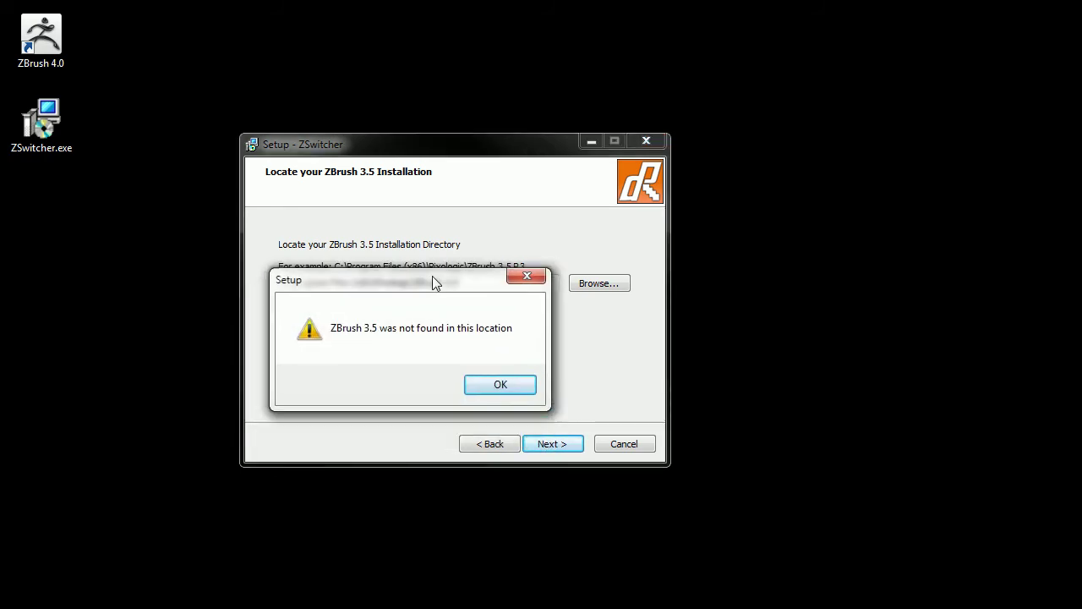
{"action": "left_click", "coordinate": [497, 382]}
- Set the ZBrush 3.5 installation directory to C:\Program Files (x86)\Pixologic\ZBrush 3.5 R3 and continue
{"action": "left_click_drag", "start_coordinate": [498, 283], "coordinate": [186, 290]}
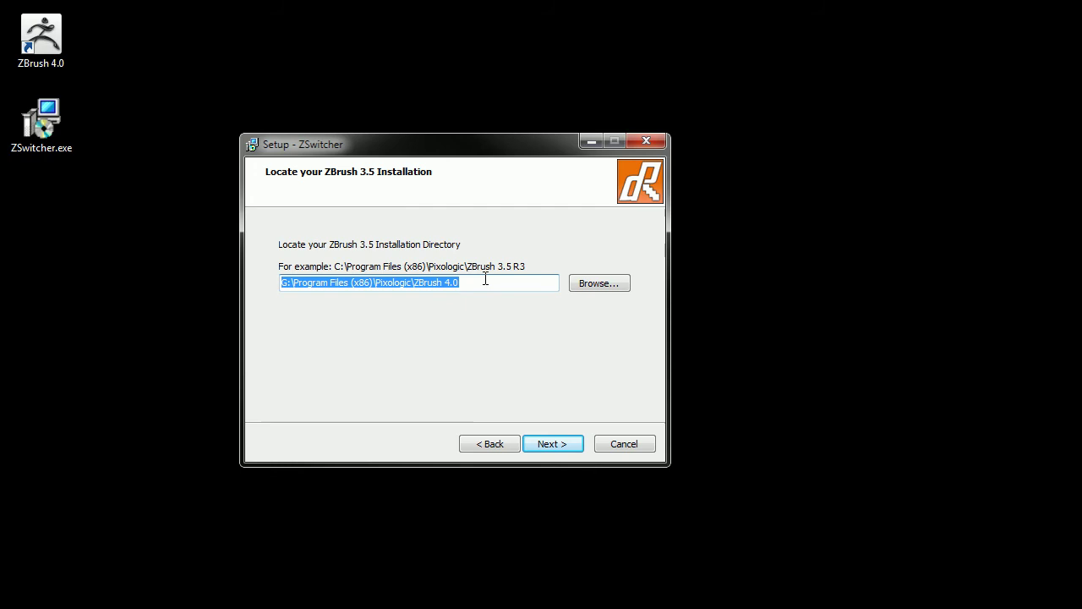
{"action": "key", "text": "BackSpace"}
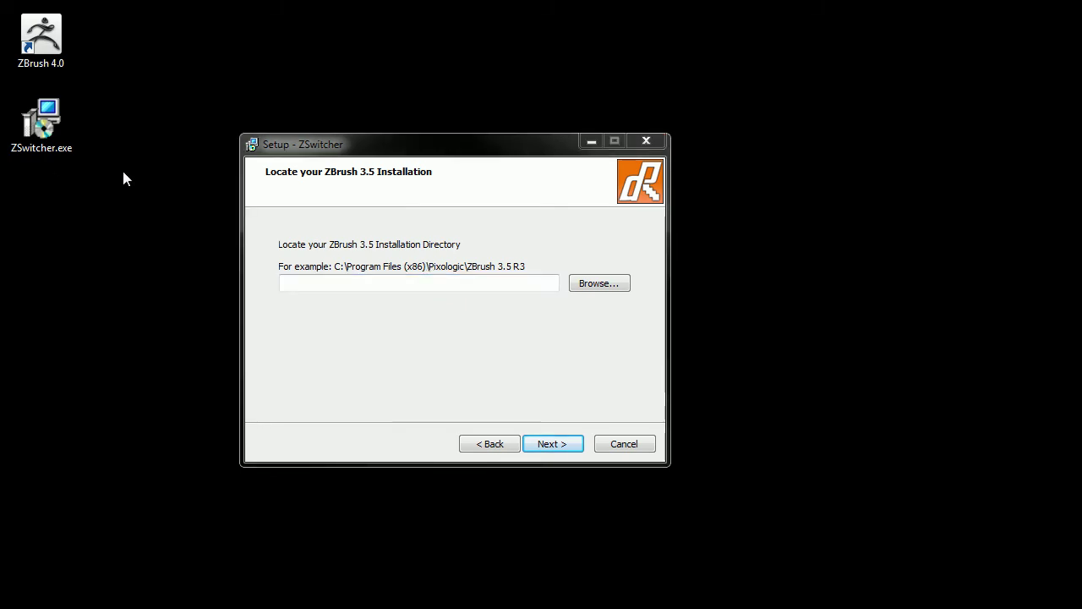
{"action": "left_click", "coordinate": [355, 280]}
{"action": "type", "text": "C:\\Program Files (x86)\\Pixologic\\ZBrush 3.5 R3"}
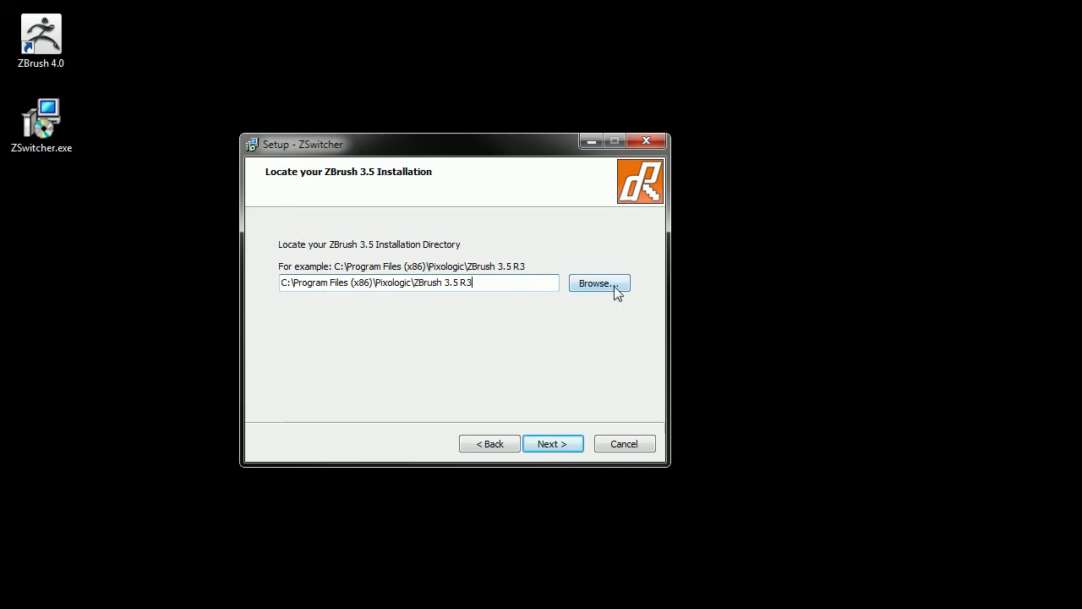
{"action": "left_click", "coordinate": [559, 444]}
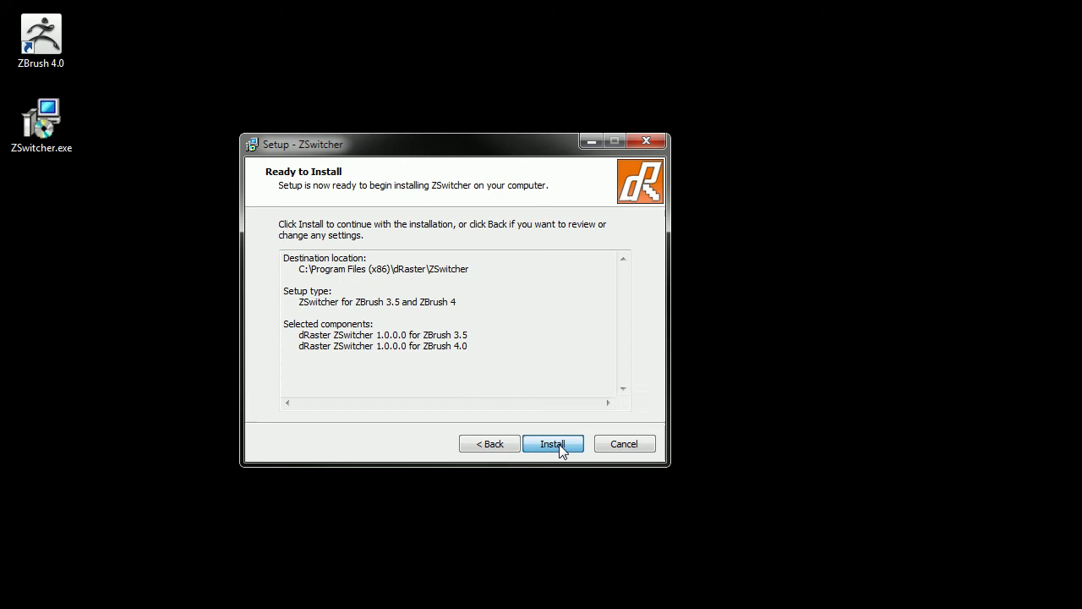
- Review the setup summary, install ZSwitcher, and turn off viewing the ZSwitcher documentation on the completion page
{"action": "left_click_drag", "start_coordinate": [518, 354], "coordinate": [288, 254]}
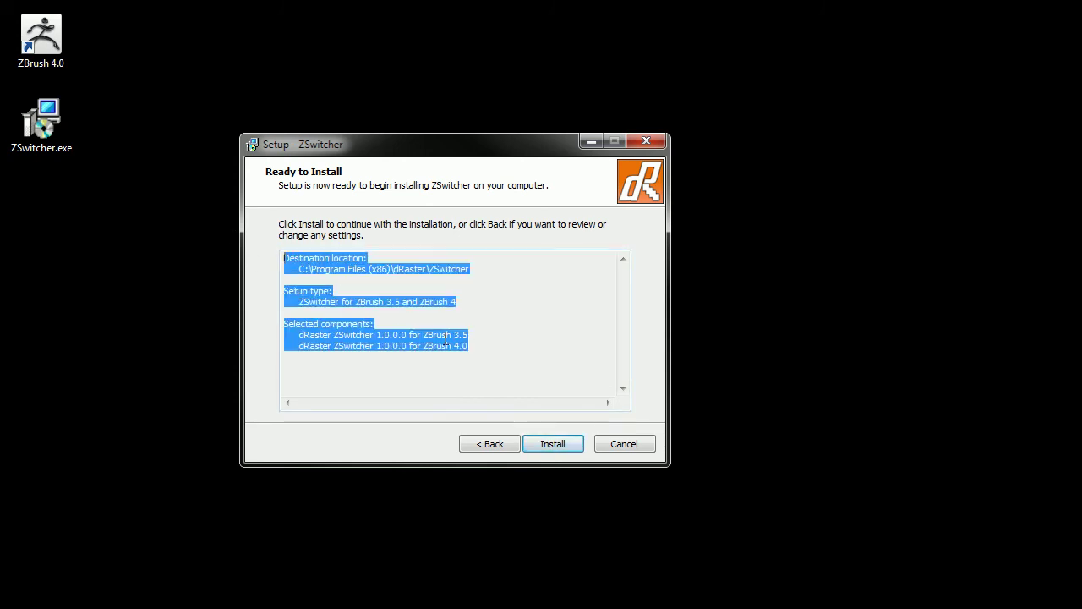
{"action": "left_click", "coordinate": [528, 362]}
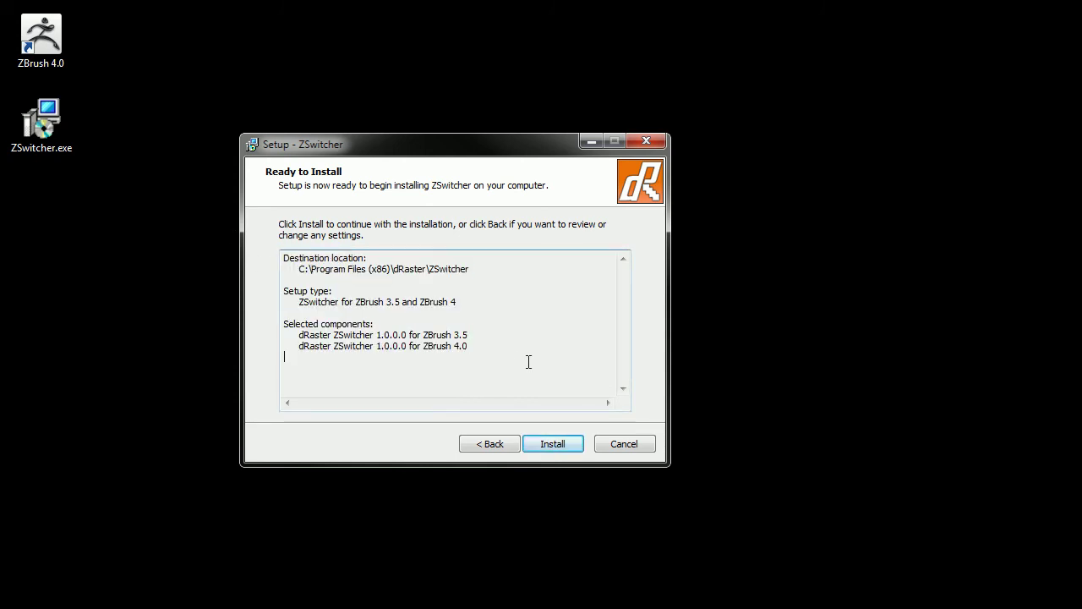
{"action": "left_click", "coordinate": [560, 446]}
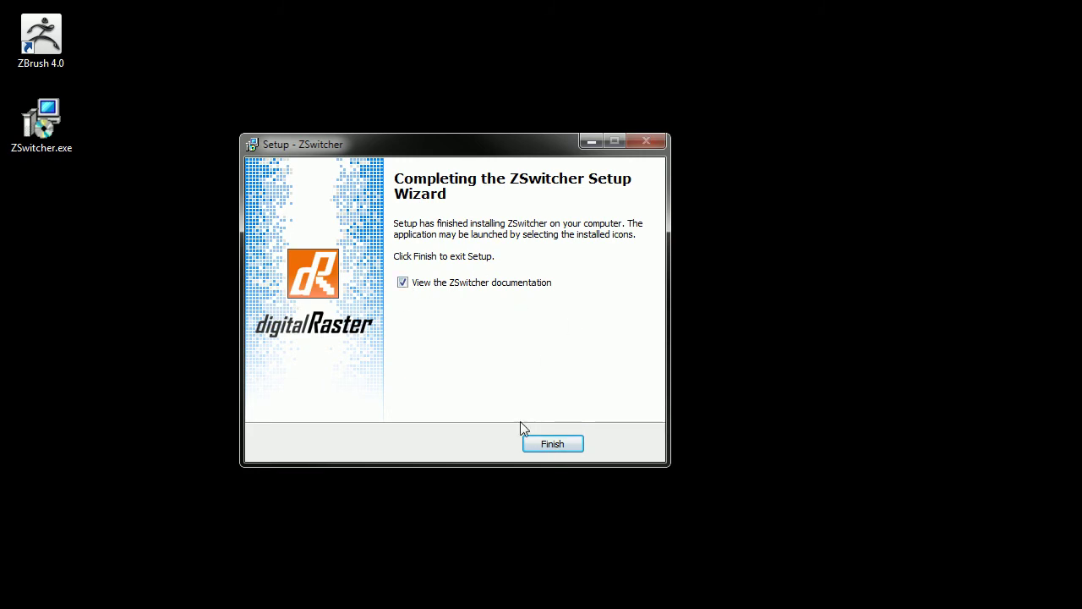
{"action": "left_click", "coordinate": [404, 284]}
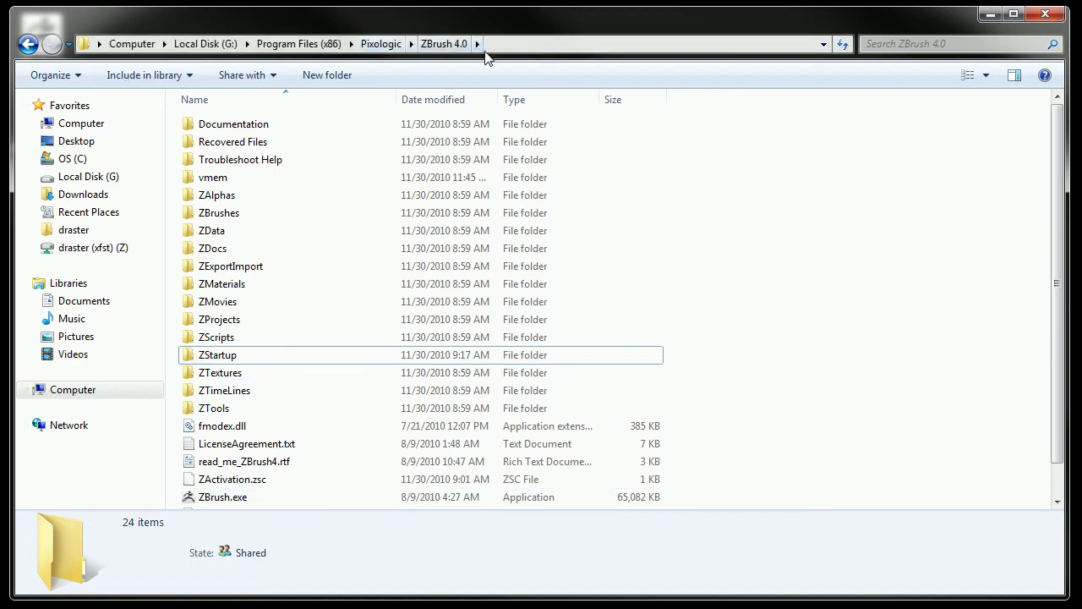
- Open the ZStartup\ZPlugs folder of ZBrush 4.0 in Windows Explorer and inspect the ZSwitcher.txt and ZSwitcher.zsc files
{"action": "double_click", "coordinate": [230, 360]}
{"action": "double_click", "coordinate": [254, 340]}
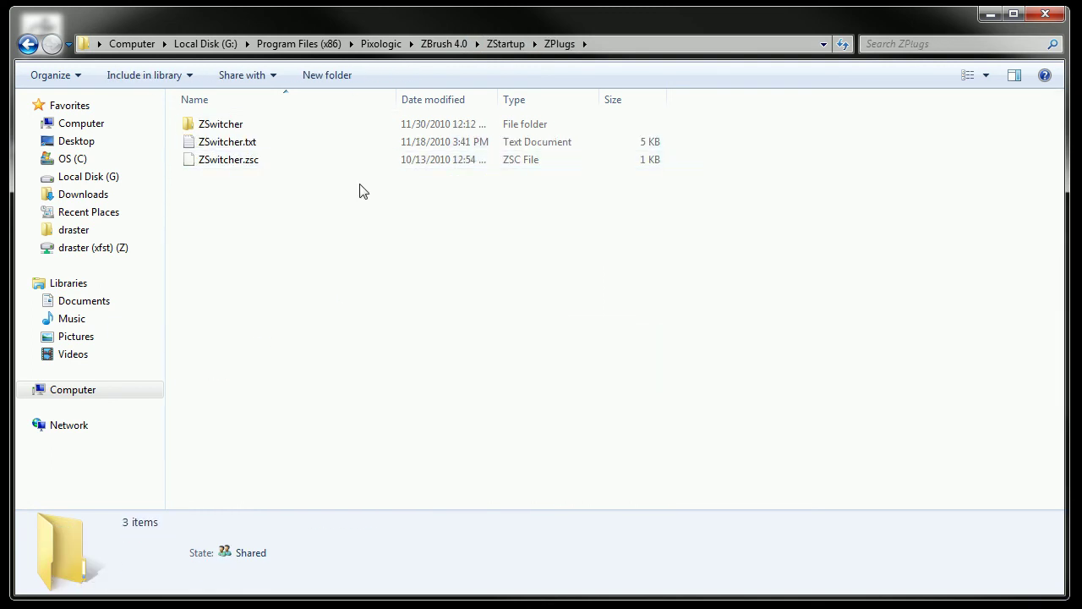
{"action": "left_click", "coordinate": [249, 146]}
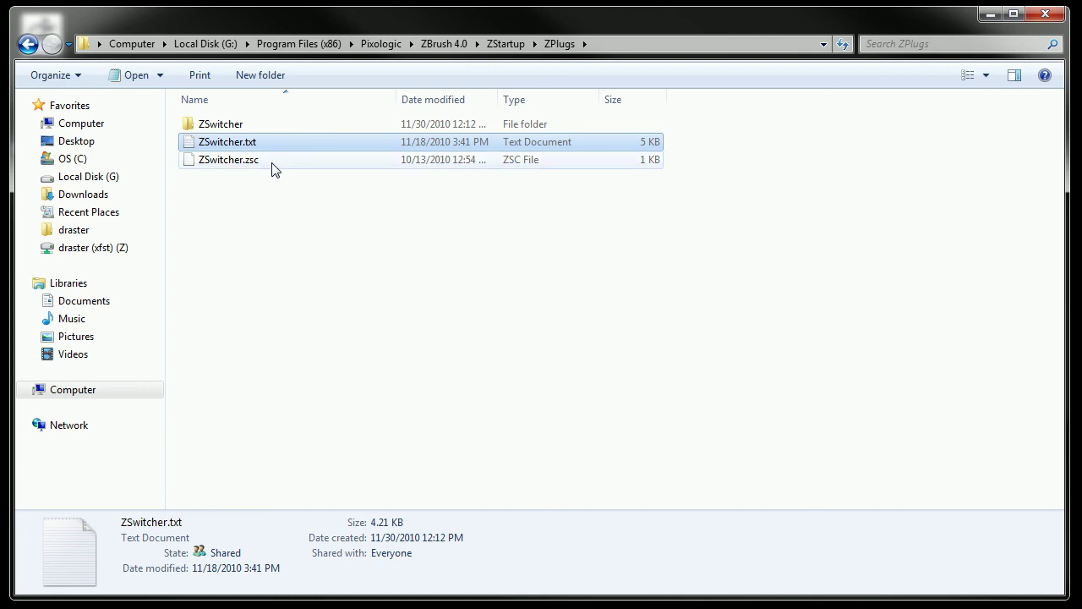
{"action": "left_click", "coordinate": [243, 163]}
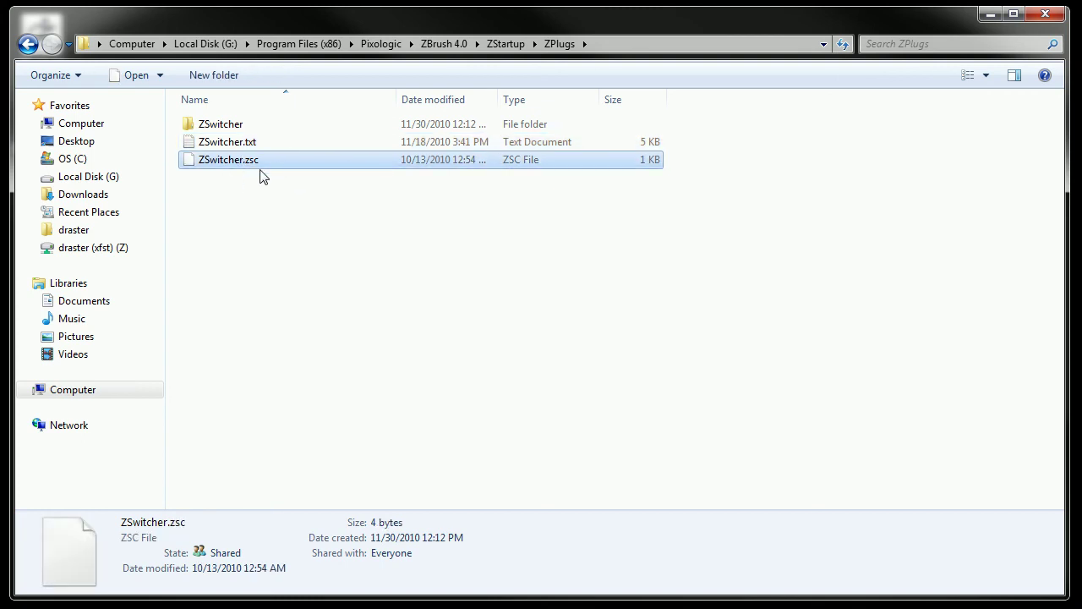
{"action": "left_click", "coordinate": [222, 143]}
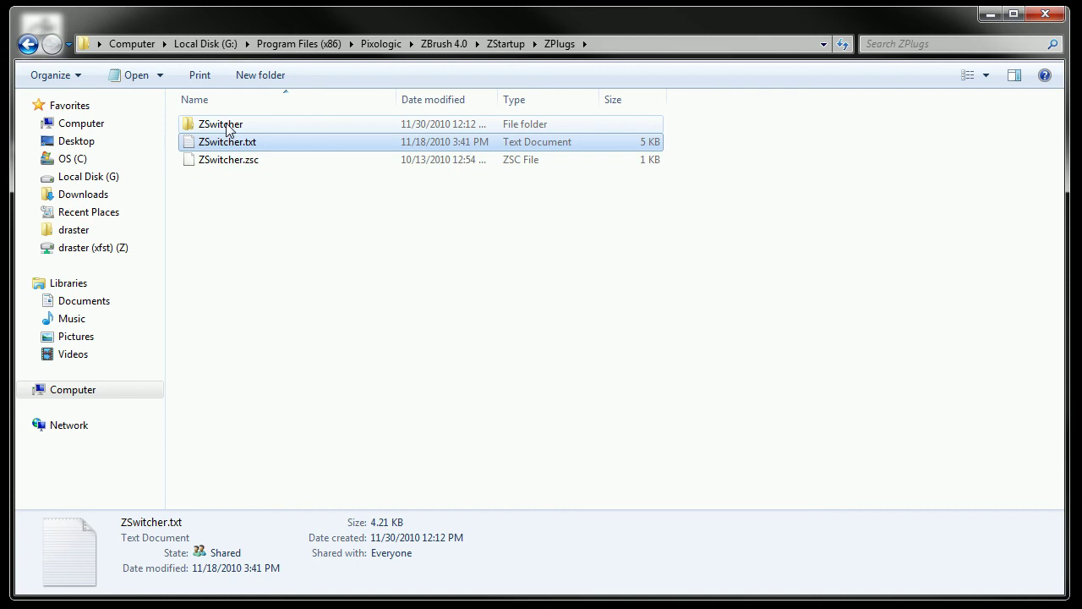
- Inspect the Microsoft.VC90.CRT folder and ZSwitcher.dll inside the ZSwitcher subfolder, then return to ZPlugs and select all its items
{"action": "double_click", "coordinate": [229, 127]}
{"action": "left_click", "coordinate": [218, 149]}
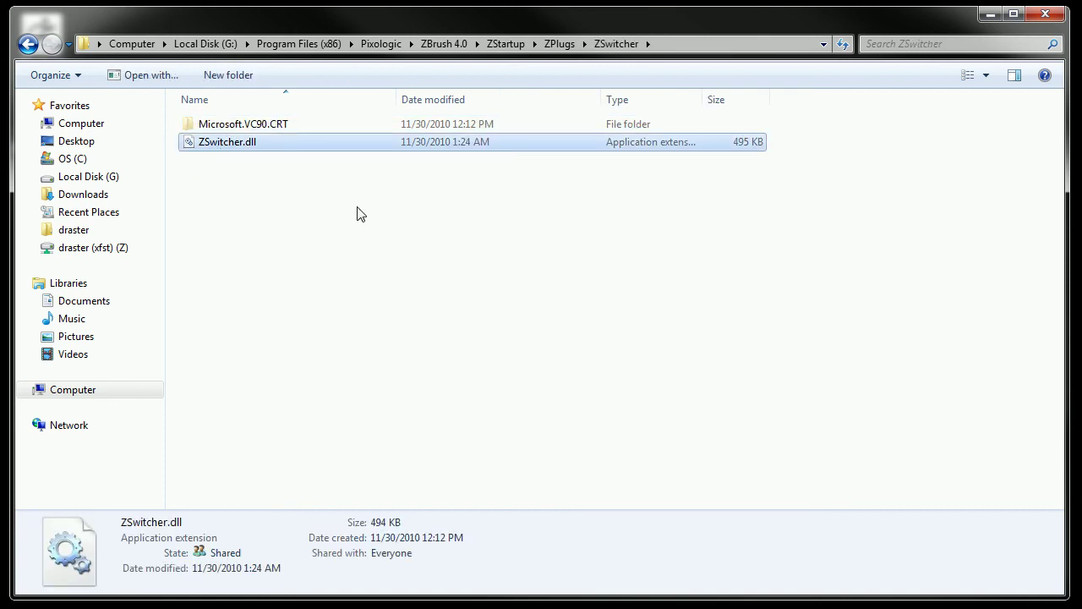
{"action": "left_click", "coordinate": [262, 126]}
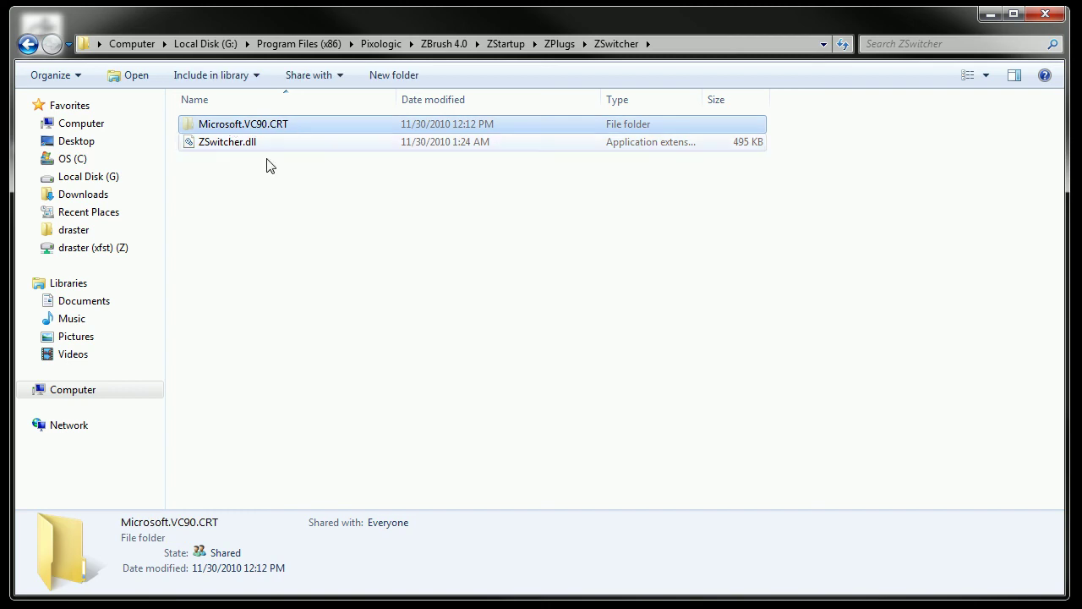
{"action": "left_click", "coordinate": [204, 112]}
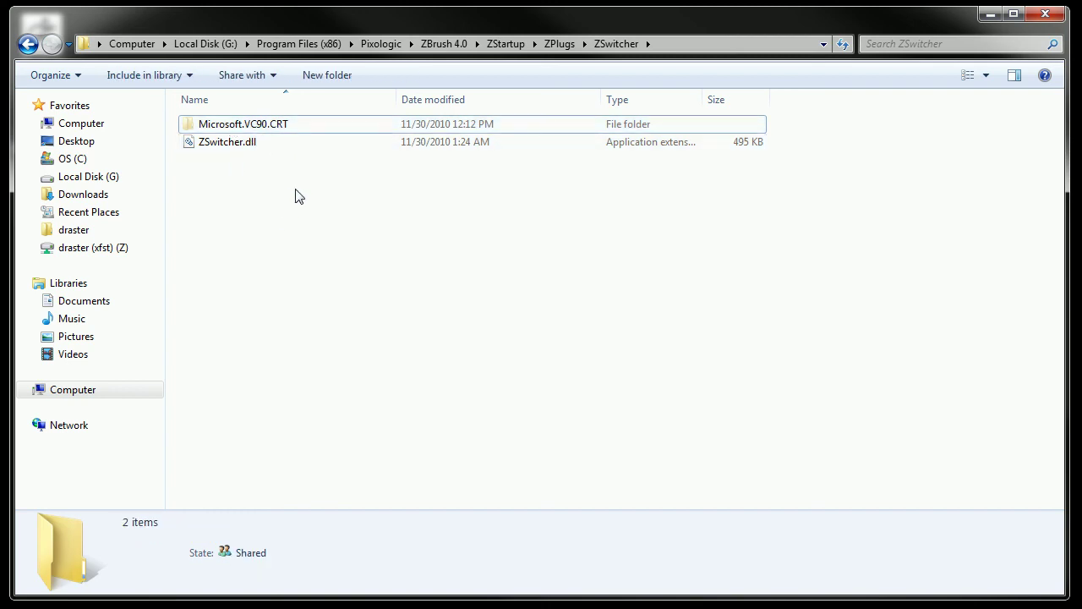
{"action": "left_click", "coordinate": [232, 144]}
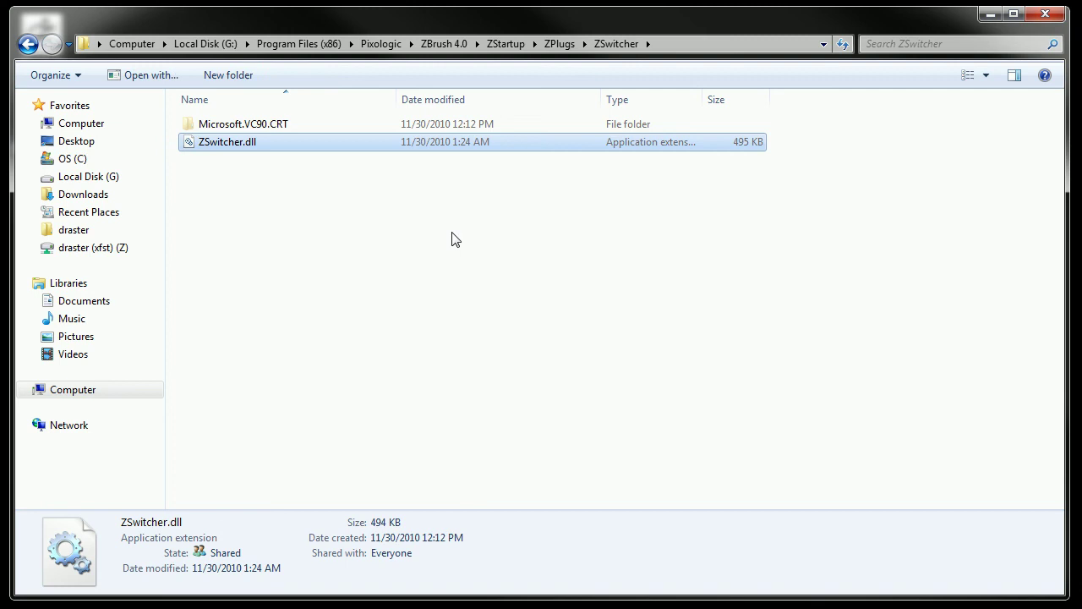
{"action": "key", "text": "BackSpace"}
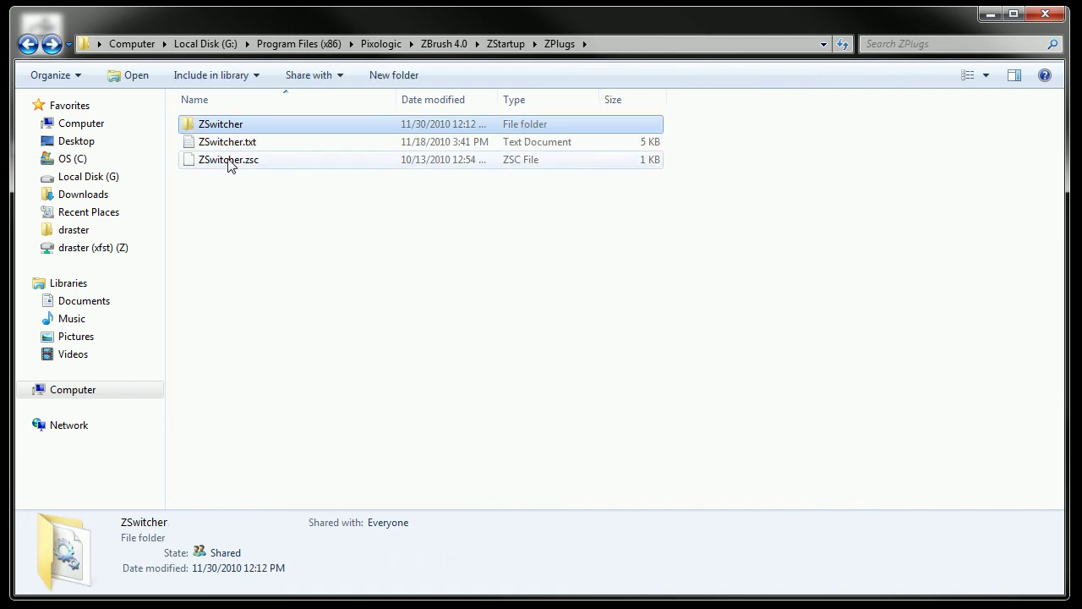
{"action": "left_click", "coordinate": [217, 144]}
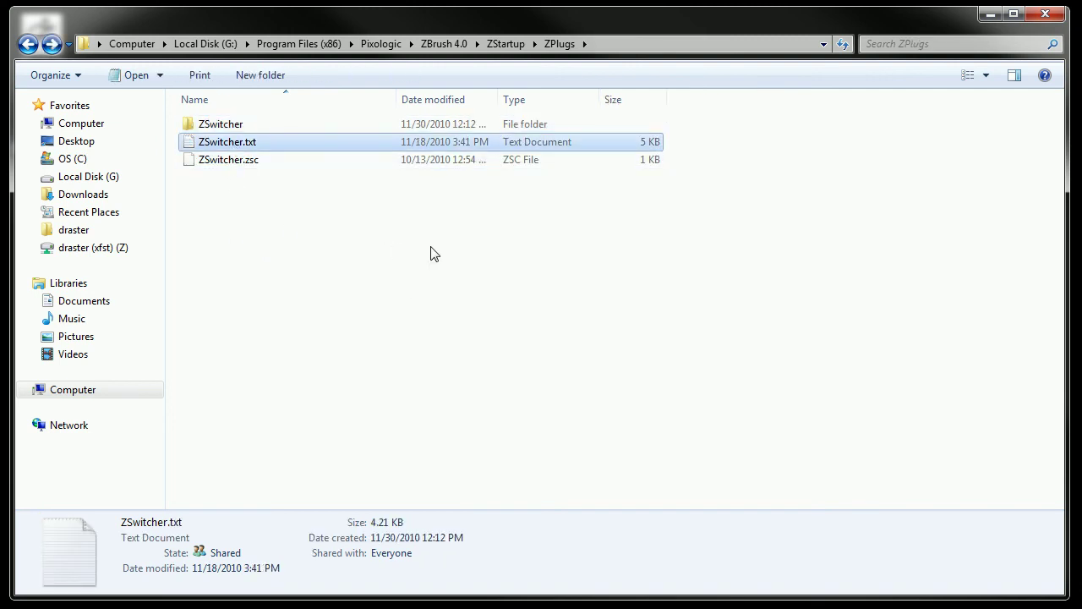
{"action": "key", "text": "ctrl+a"}
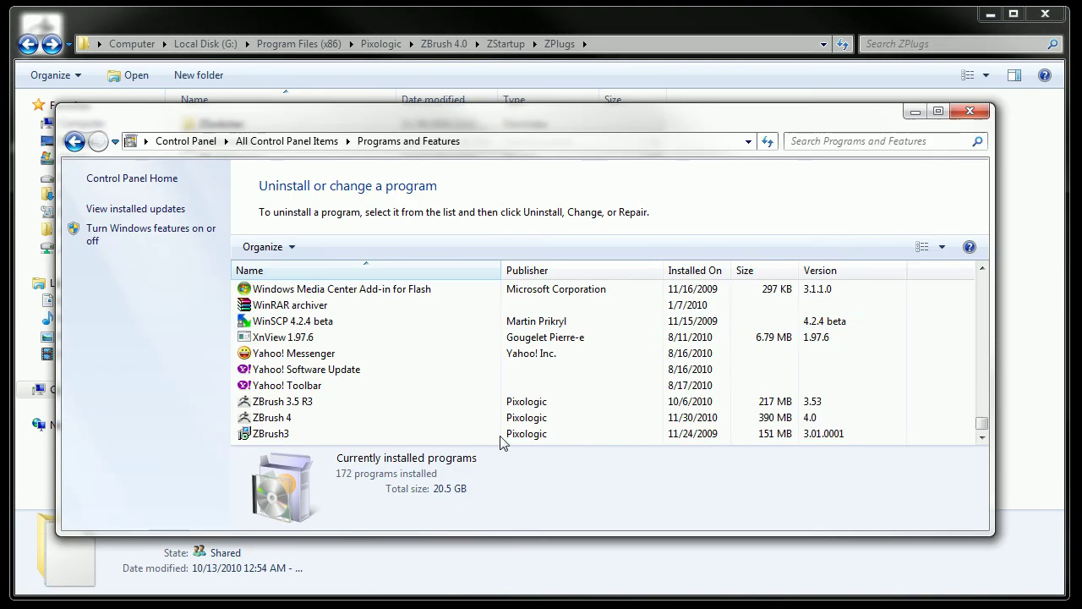
- Switch to Control Panel, reopen Programs and Features to refresh its list, and completely uninstall ZSwitcher 1.0.0.0, closing the window when finished
{"action": "left_click", "coordinate": [74, 140]}
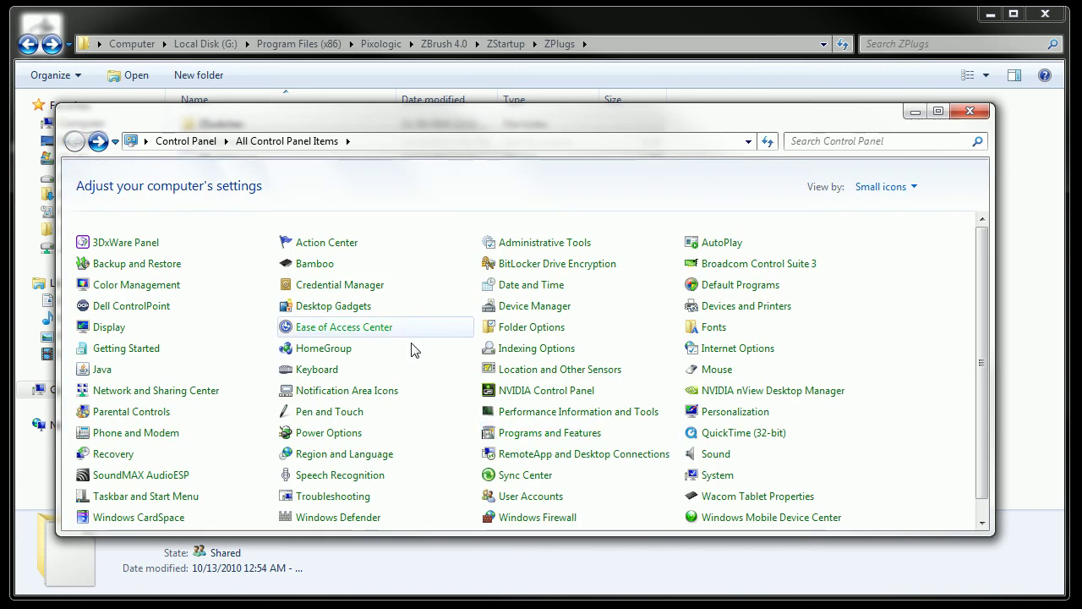
{"action": "left_click", "coordinate": [542, 433]}
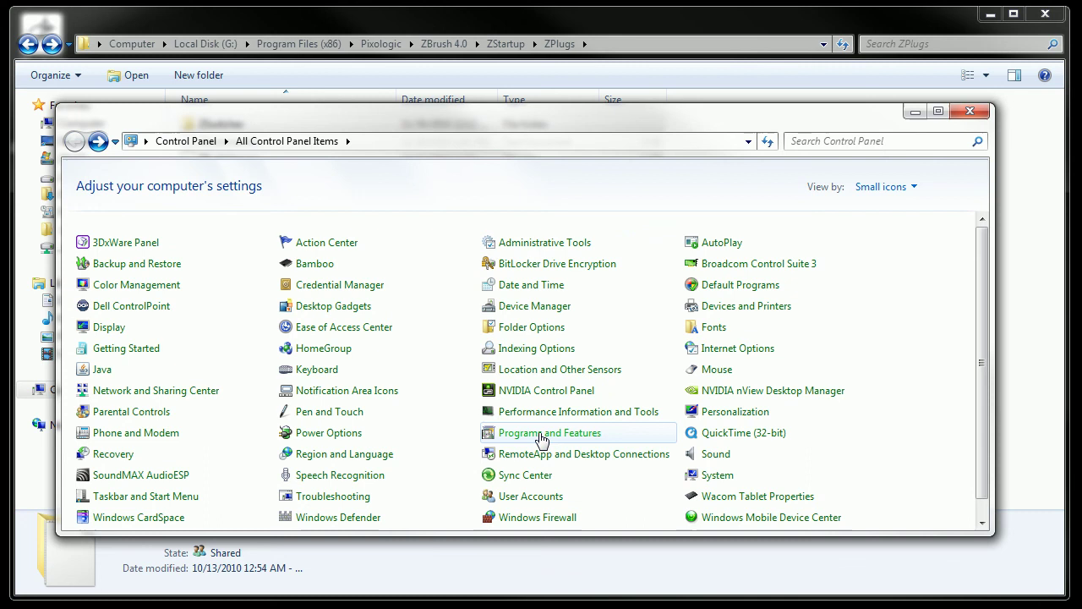
{"action": "left_click_drag", "start_coordinate": [982, 284], "coordinate": [987, 433]}
{"action": "left_click", "coordinate": [320, 434]}
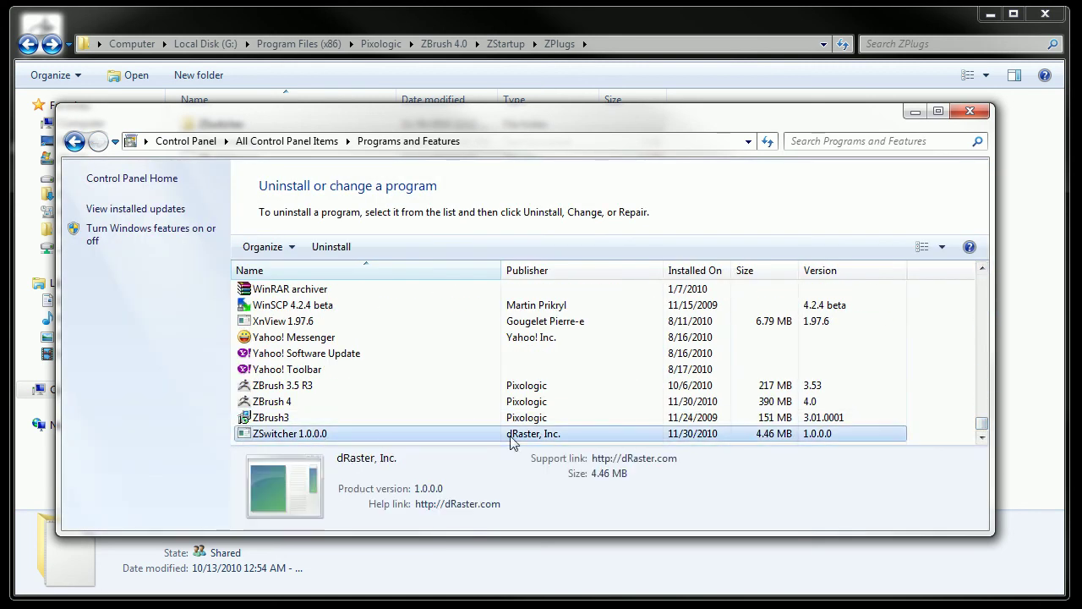
{"action": "left_click", "coordinate": [330, 246]}
{"action": "left_click", "coordinate": [458, 411]}
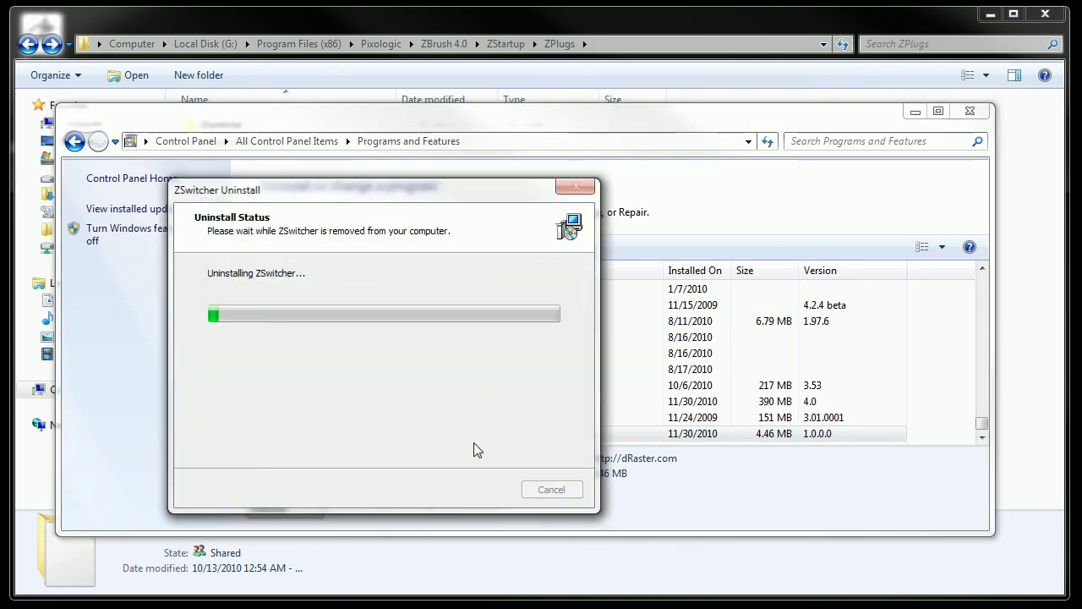
{"action": "left_click", "coordinate": [516, 411]}
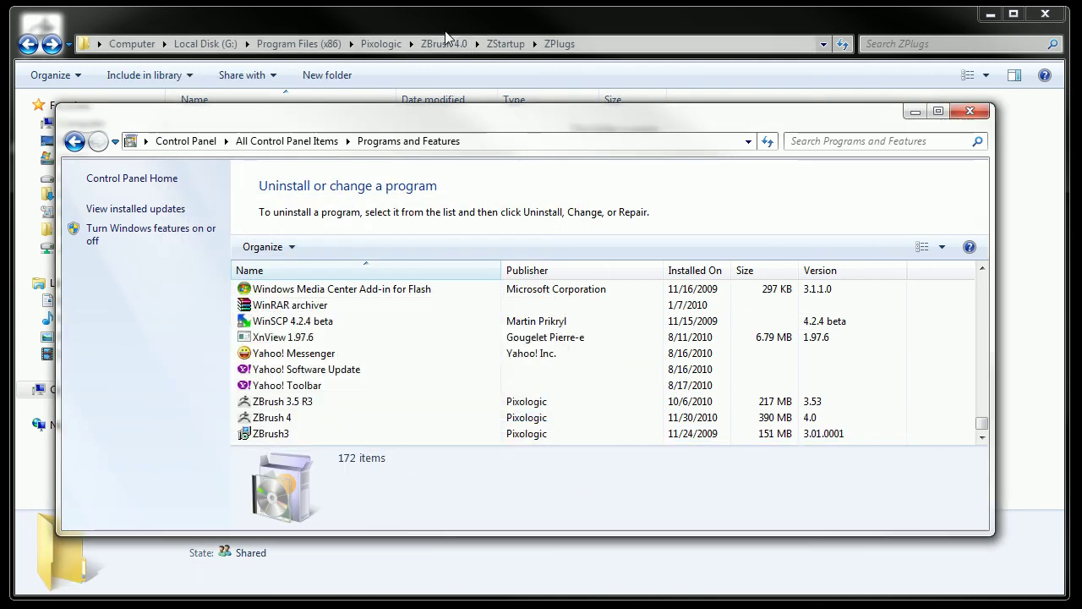
{"action": "key", "text": "alt+F4"}
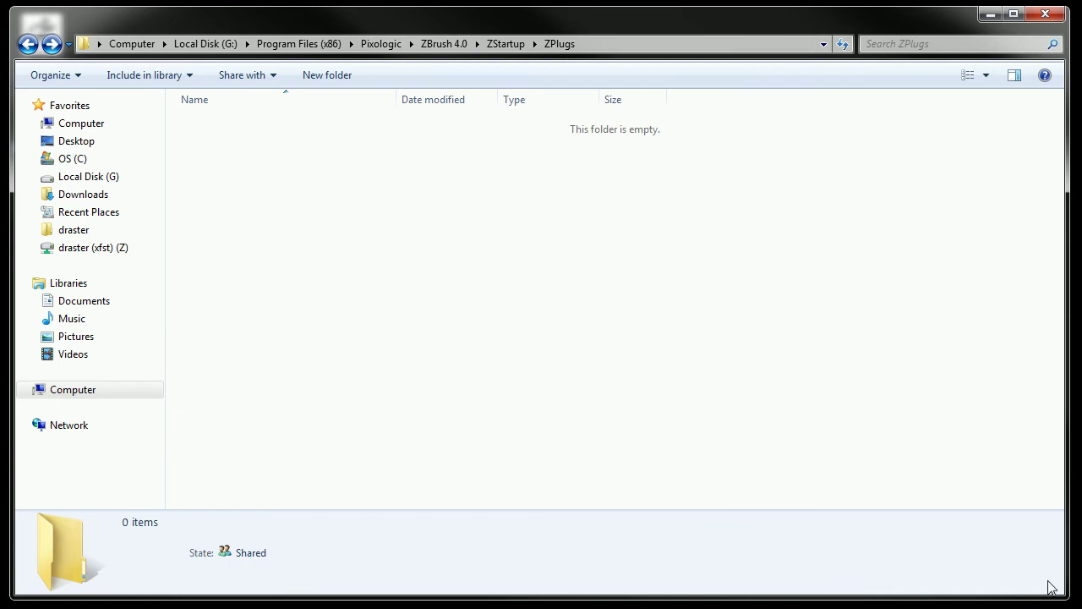